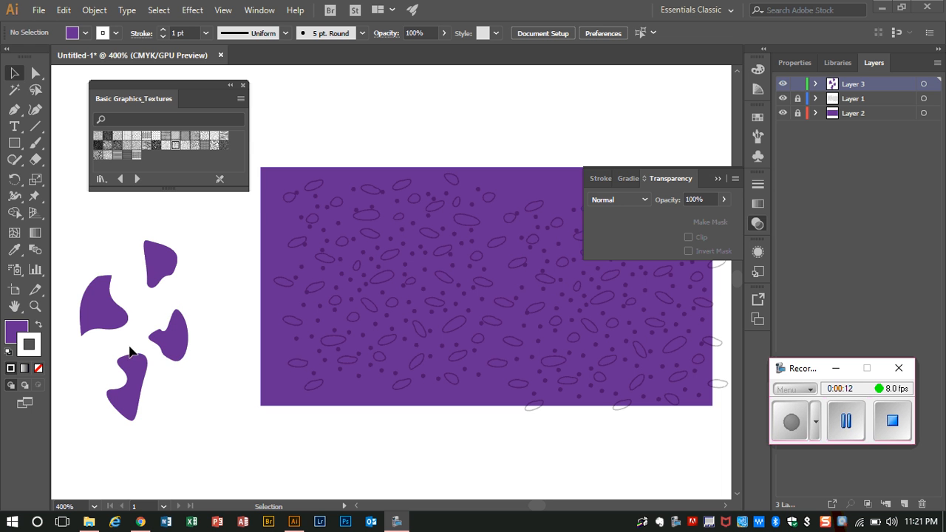
# Draw a fifth purple curved shape with the Pen tool beside the lower shapes in the loose cluster
pyautogui.click(14, 110)
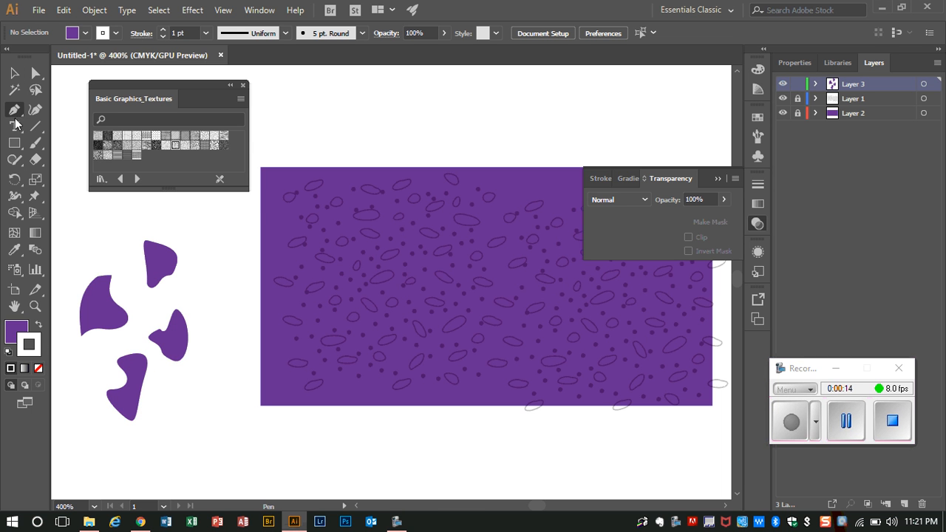
pyautogui.click(78, 352)
pyautogui.moveTo(107, 361)
pyautogui.mouseDown()
pyautogui.moveTo(105, 391)
pyautogui.moveTo(71, 380)
pyautogui.moveTo(87, 372)
pyautogui.moveTo(72, 361)
pyautogui.moveTo(104, 338)
pyautogui.mouseUp()
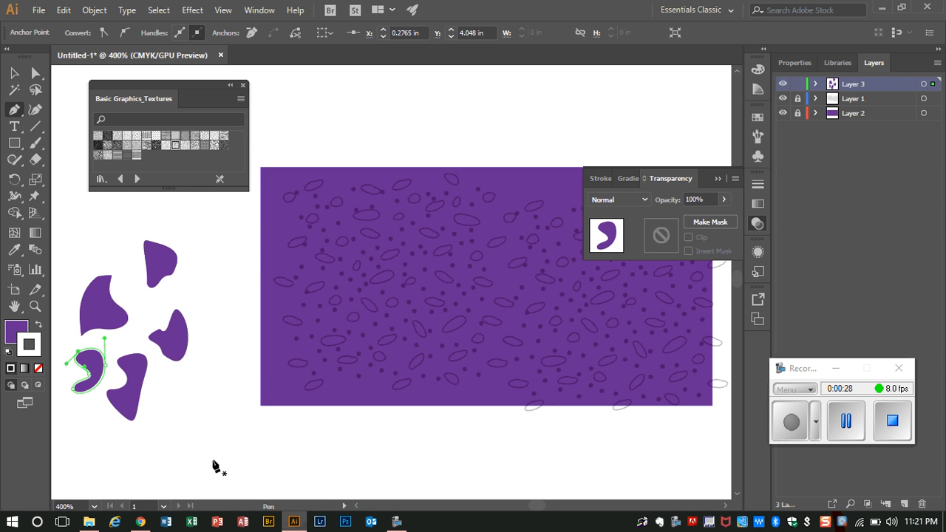
pyautogui.click(843, 431)
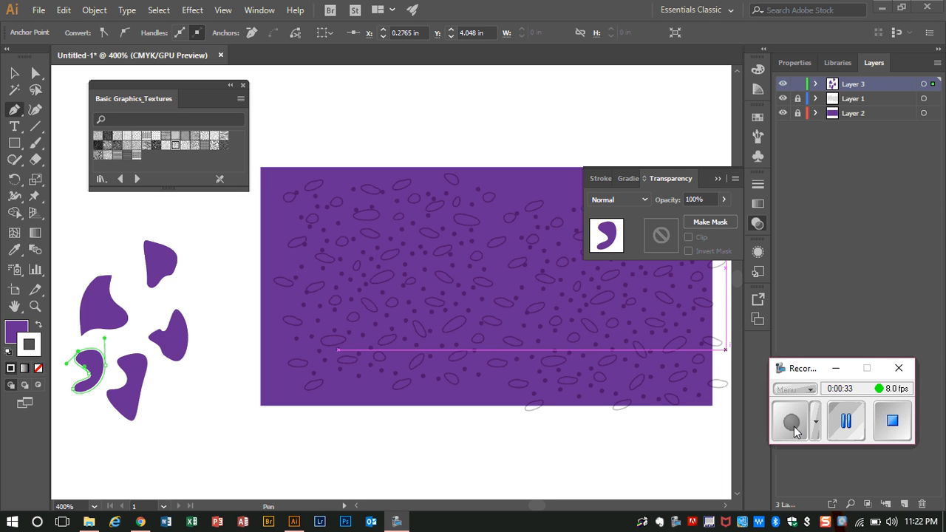
# Select all five loose purple shapes and make a new pattern from them
pyautogui.click(14, 73)
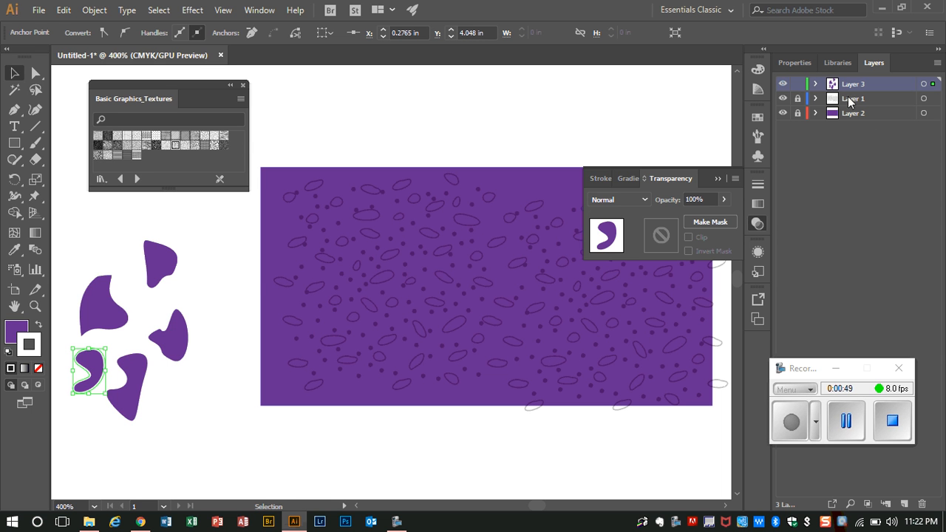
pyautogui.keyDown('shift'); pyautogui.click(94, 324); pyautogui.keyUp('shift')
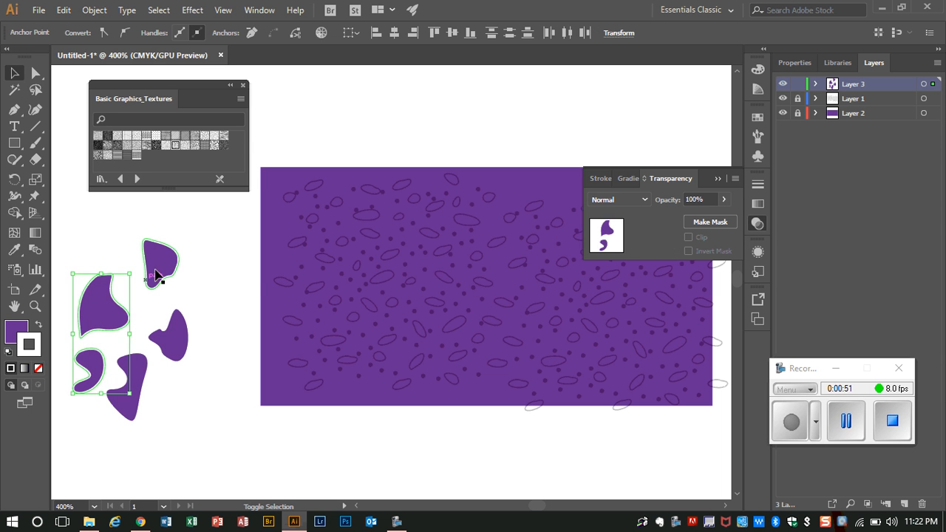
pyautogui.keyDown('shift'); pyautogui.click(159, 272); pyautogui.keyUp('shift')
pyautogui.keyDown('shift'); pyautogui.click(177, 346); pyautogui.keyUp('shift')
pyautogui.keyDown('shift'); pyautogui.click(139, 381); pyautogui.keyUp('shift')
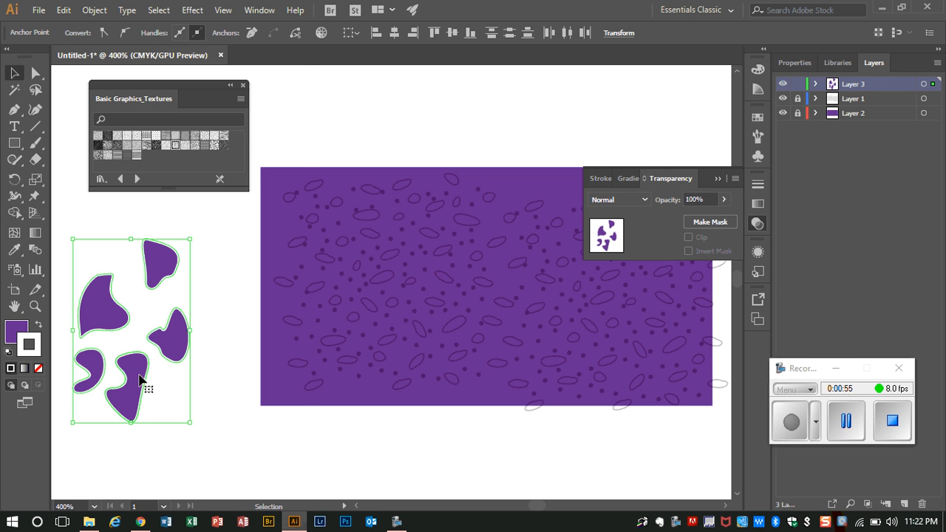
pyautogui.click(90, 11)
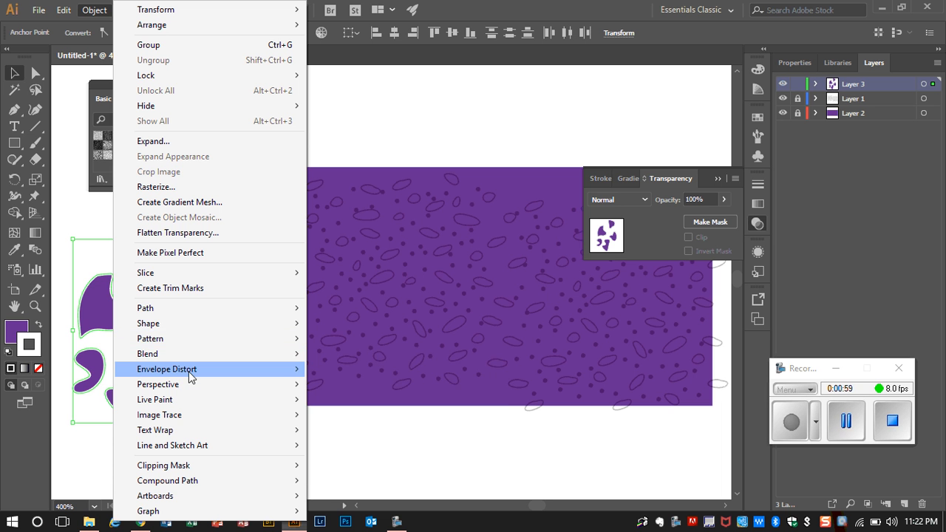
pyautogui.moveTo(190, 377)
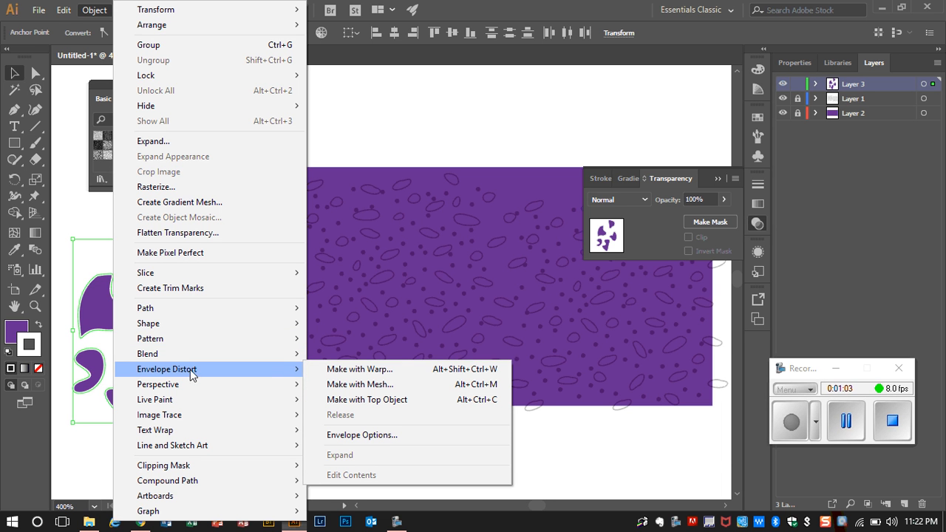
pyautogui.moveTo(188, 341)
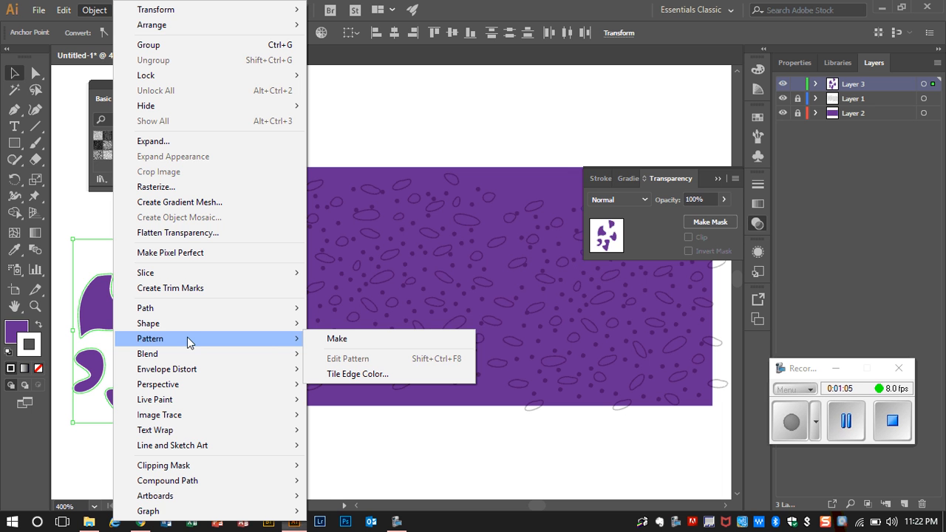
pyautogui.click(331, 339)
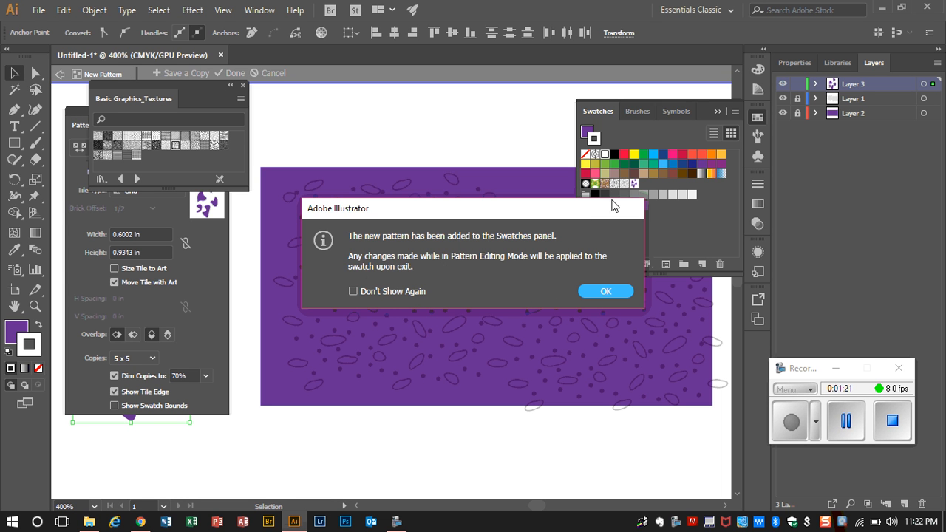
pyautogui.click(605, 291)
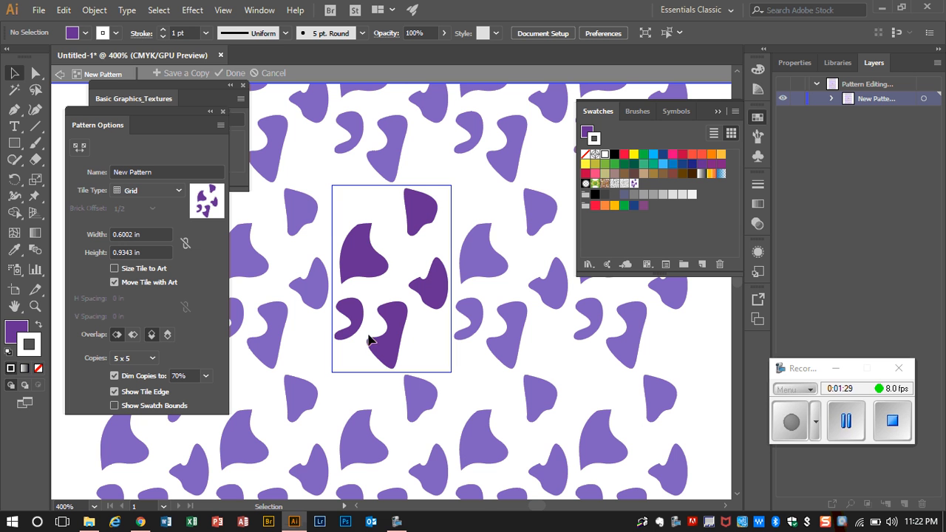
# Draw a rounded shape across the pattern tile's top edge and a teardrop across its lower-right corner with the Pen tool
pyautogui.click(788, 429)
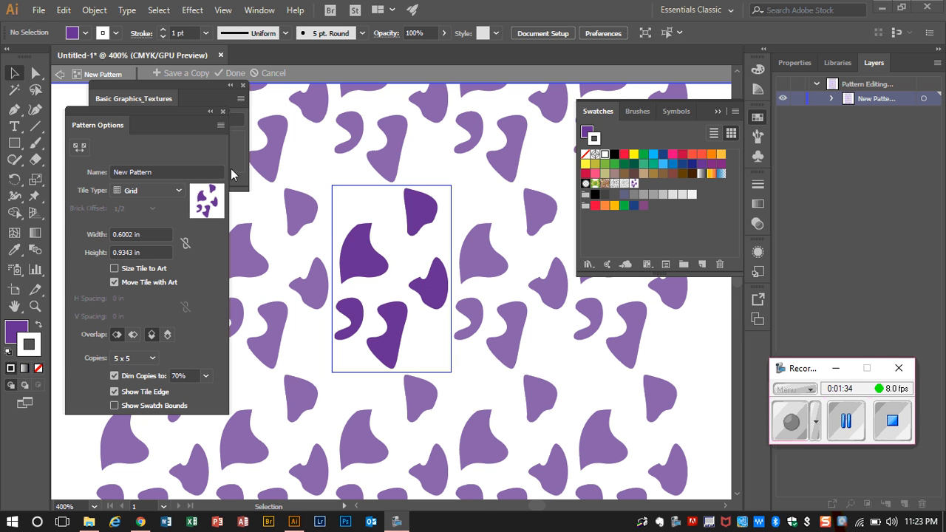
pyautogui.click(13, 110)
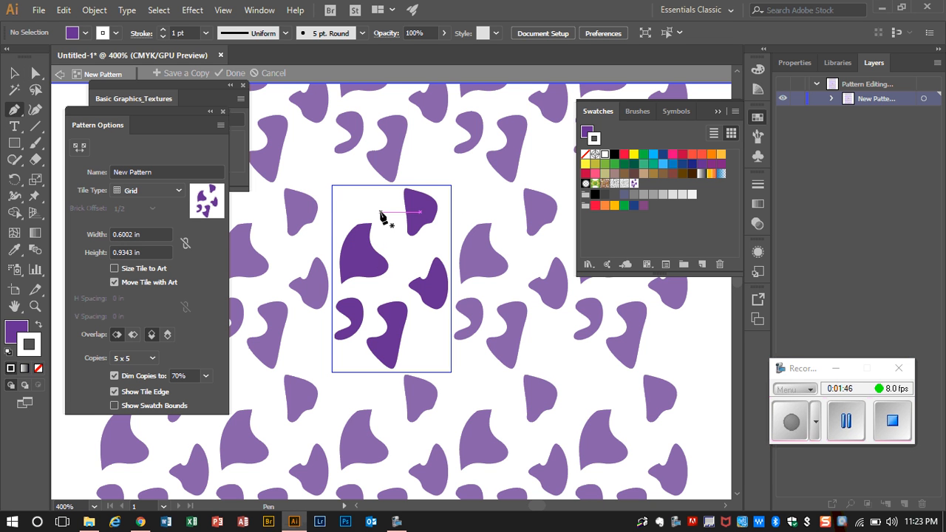
pyautogui.click(390, 285)
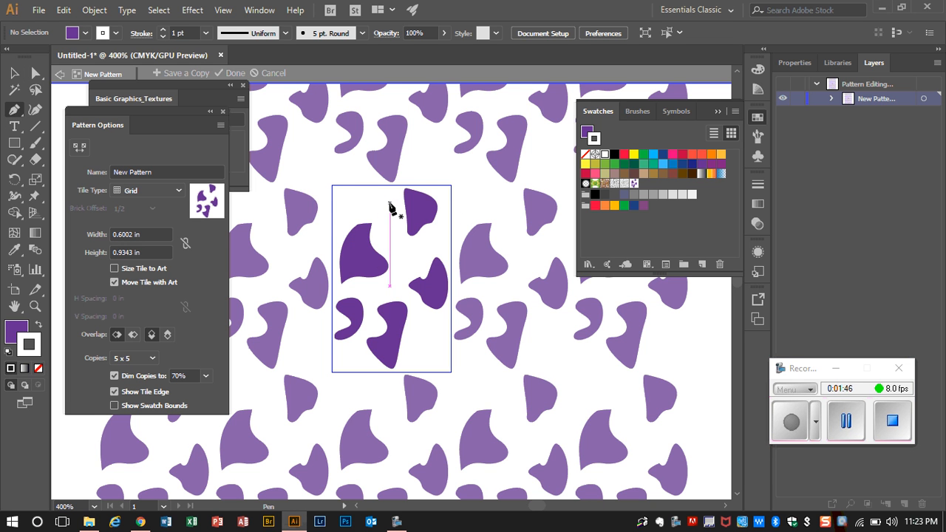
pyautogui.click(345, 169)
pyautogui.moveTo(345, 168); pyautogui.dragTo(374, 203)
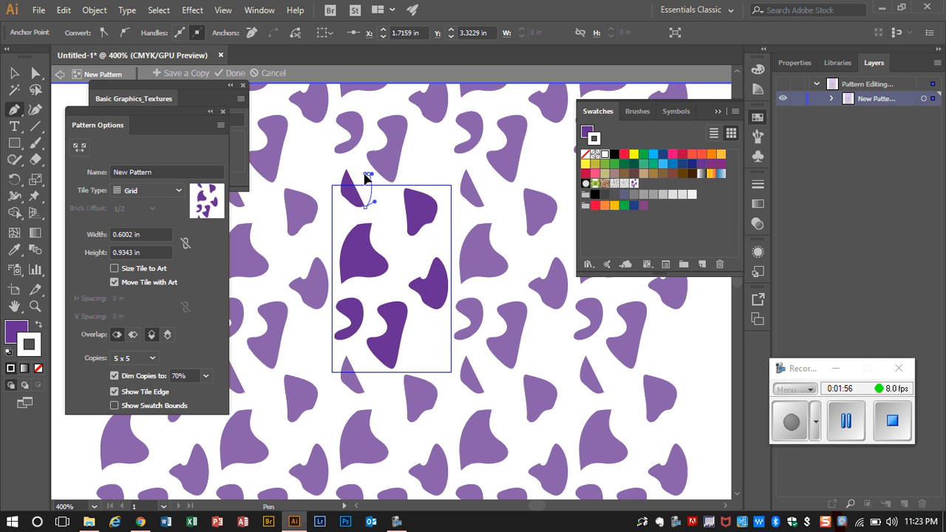
pyautogui.moveTo(363, 179); pyautogui.dragTo(345, 159)
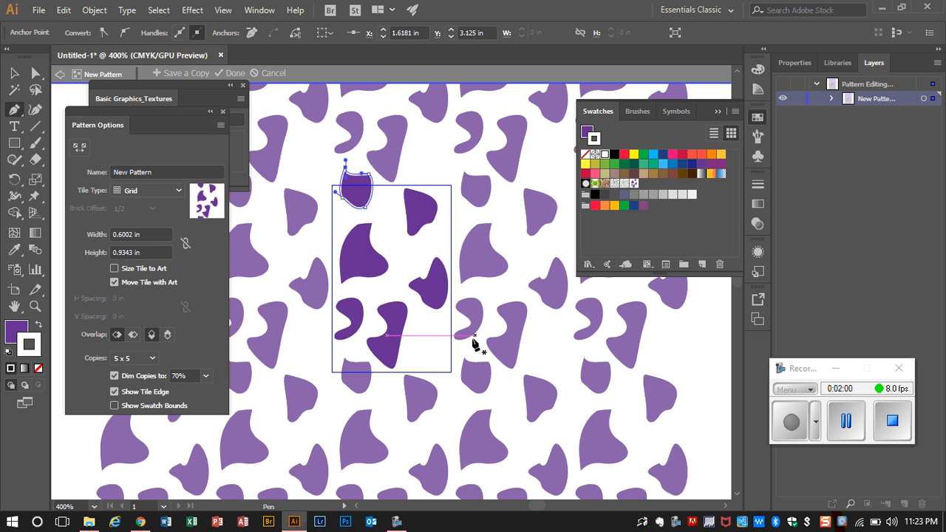
pyautogui.click(433, 349)
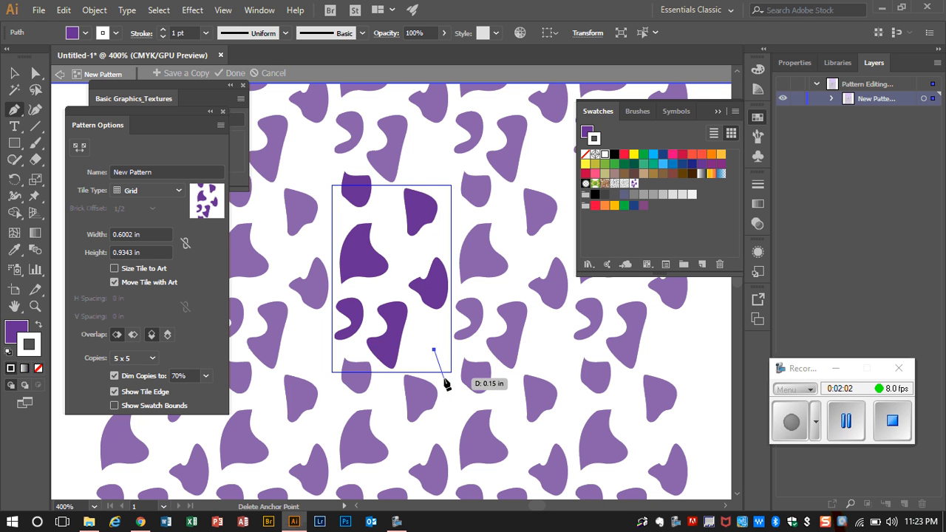
pyautogui.moveTo(444, 381); pyautogui.dragTo(441, 345)
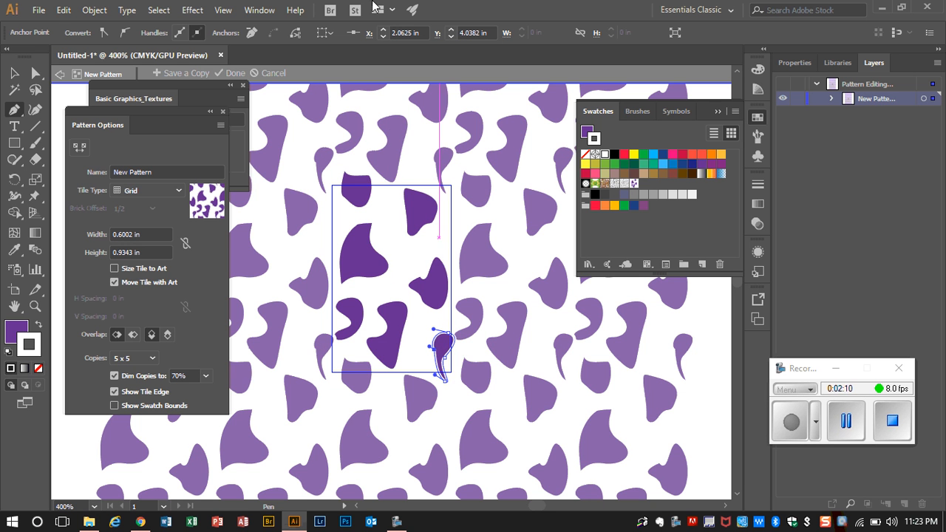
# Draw a slanted oval across the pattern tile's right edge and finish editing the pattern
pyautogui.keyDown('ctrl'); pyautogui.click(445, 231); pyautogui.keyUp('ctrl')
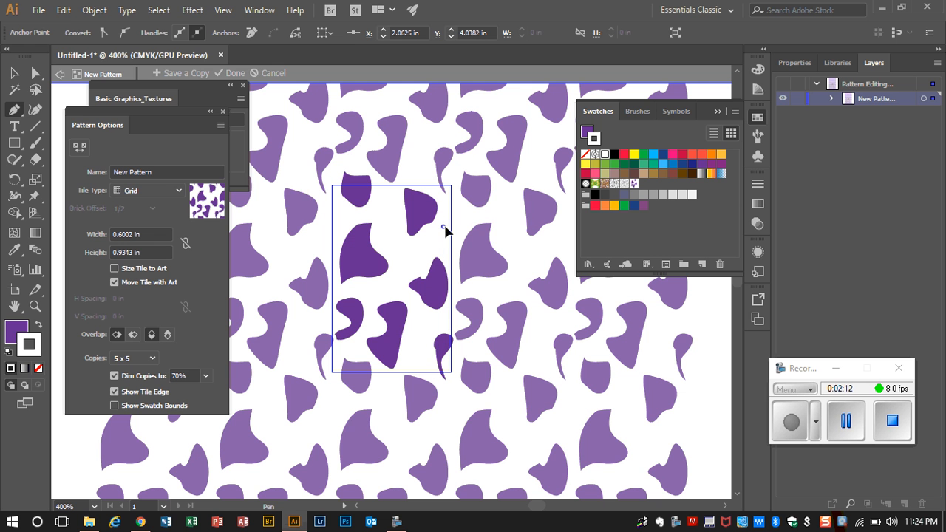
pyautogui.moveTo(462, 212); pyautogui.dragTo(446, 224)
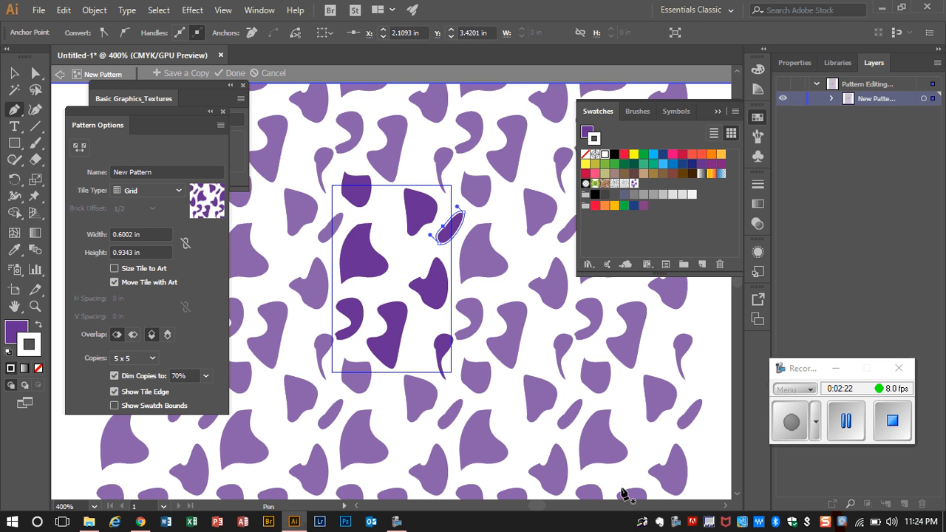
pyautogui.click(792, 423)
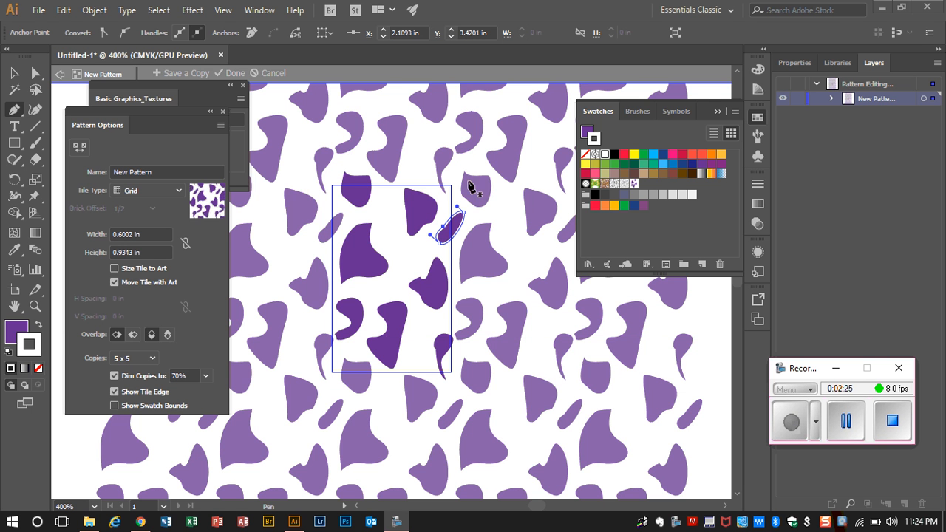
pyautogui.click(229, 74)
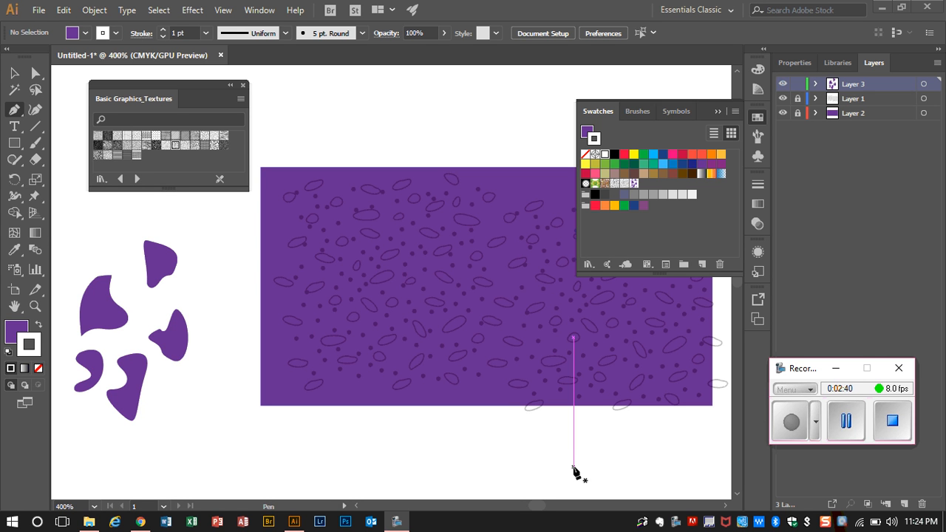
# Place the new pattern's swatch artwork on the empty artboard area above the loose purple shapes
pyautogui.click(14, 73)
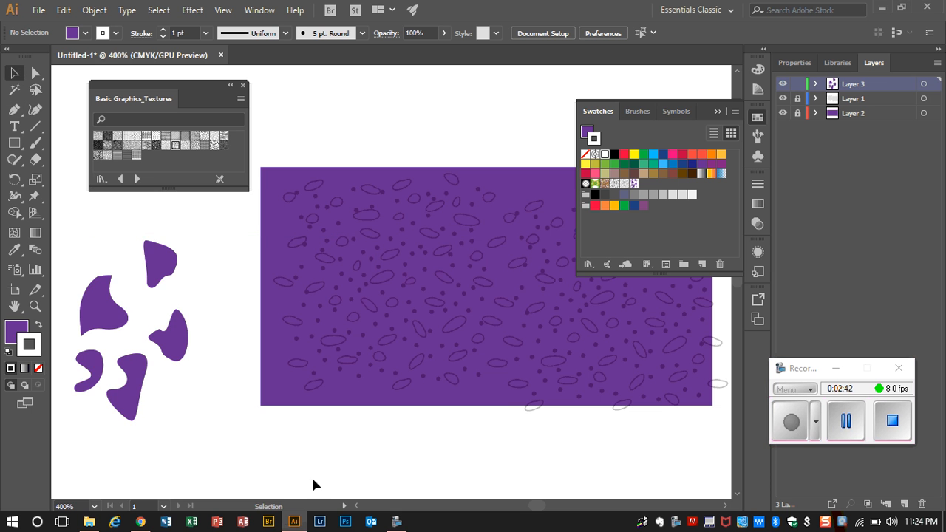
pyautogui.hotkey('ctrl', '-')
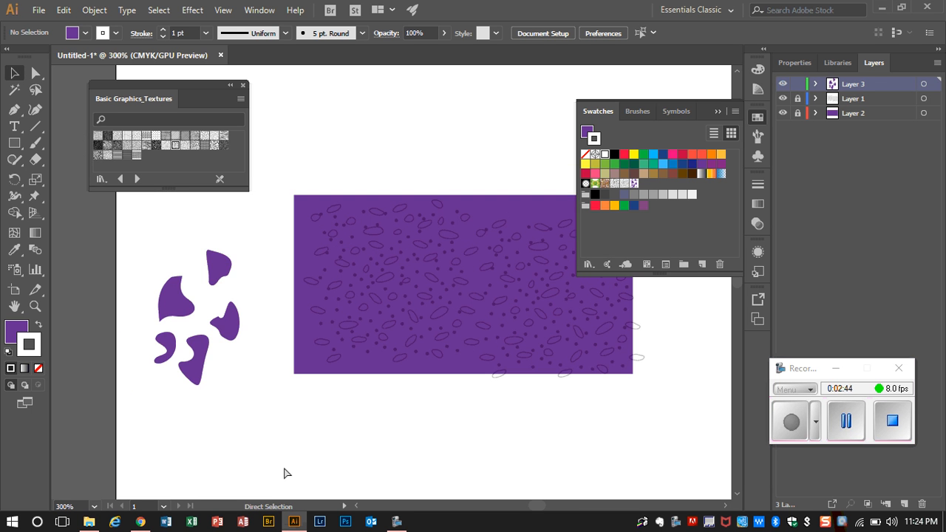
pyautogui.scroll(5, 384, 411)
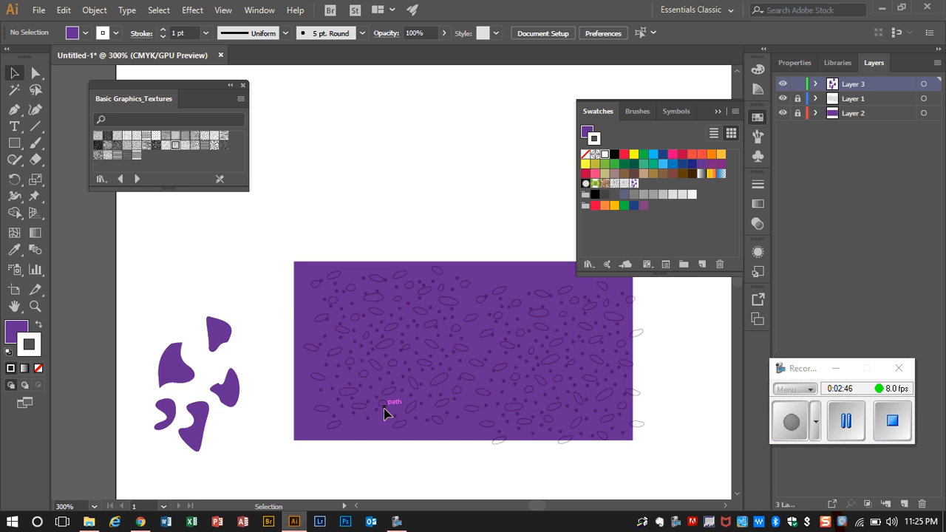
pyautogui.scroll(1, 384, 414)
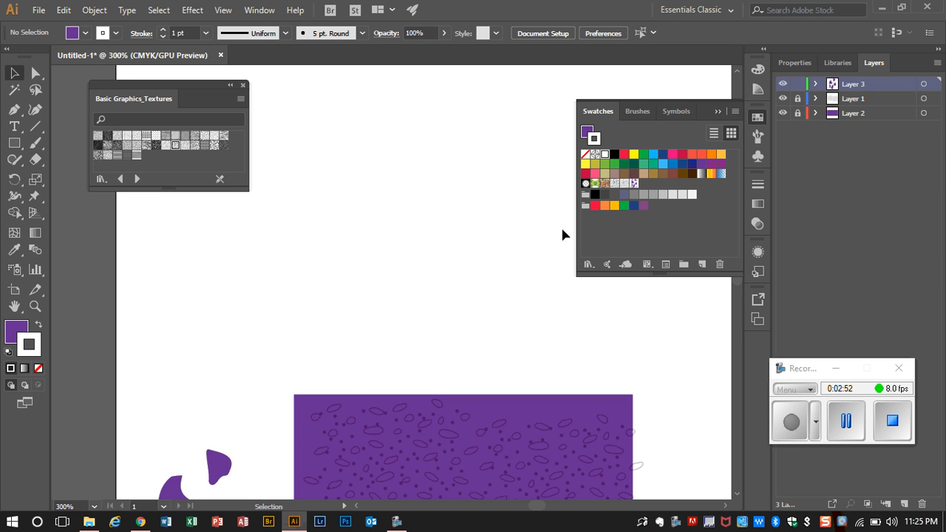
pyautogui.moveTo(634, 184); pyautogui.dragTo(178, 275)
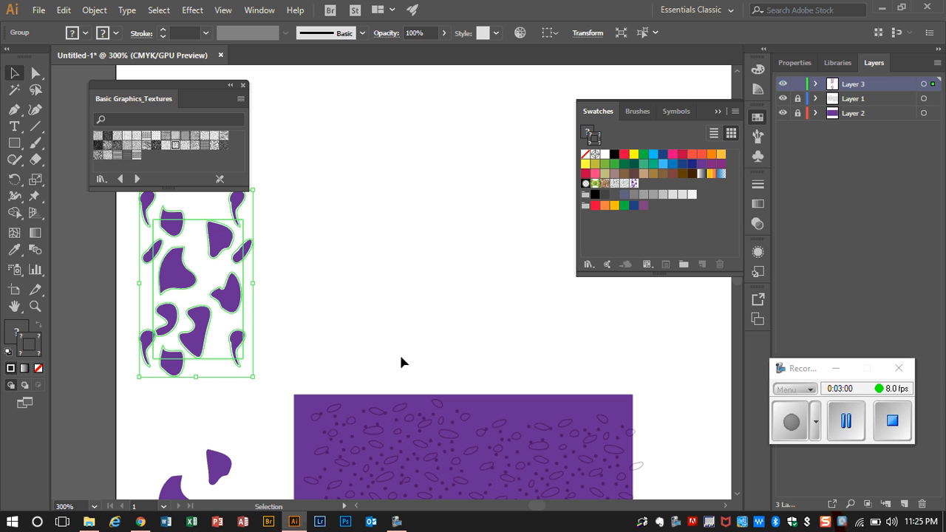
# Duplicate the placed pattern tile and position the copy to the right of the original, offset slightly upward
pyautogui.press('a')
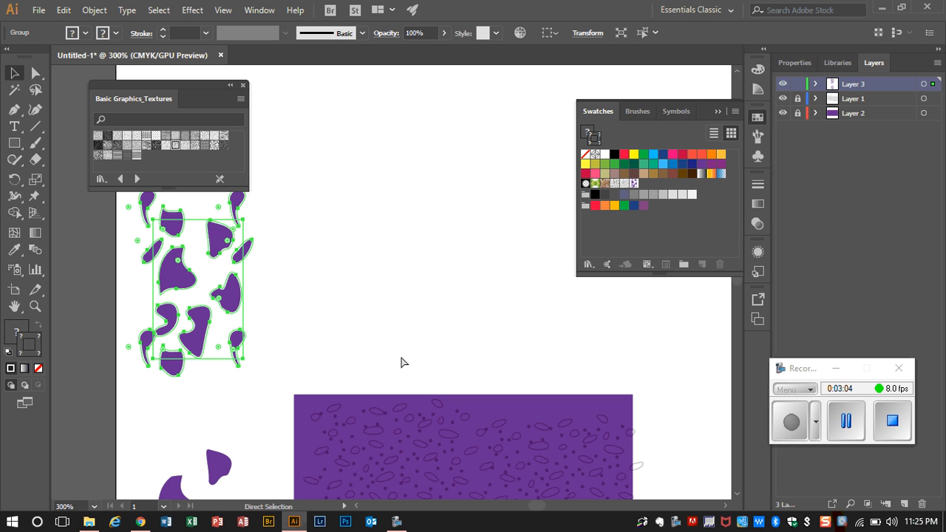
pyautogui.hotkey('ctrl', 'v')
pyautogui.press('v')
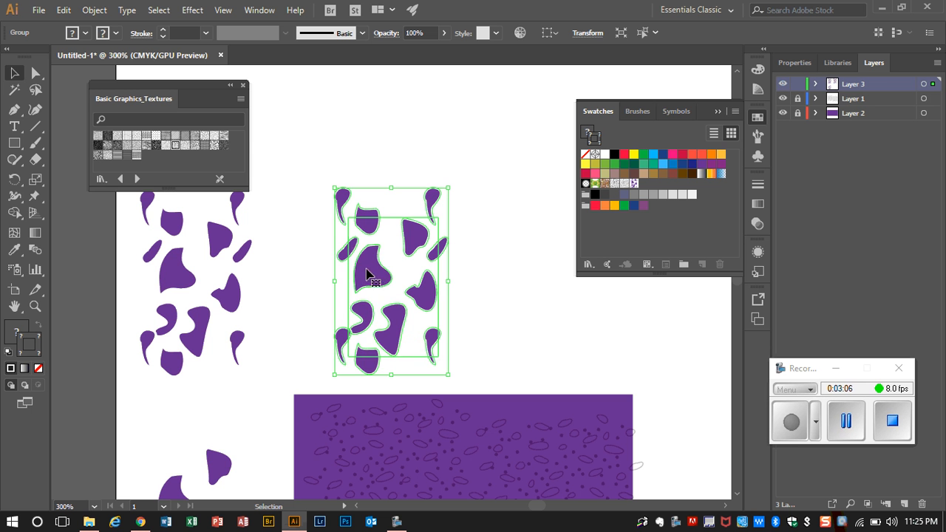
pyautogui.moveTo(365, 271); pyautogui.dragTo(283, 217)
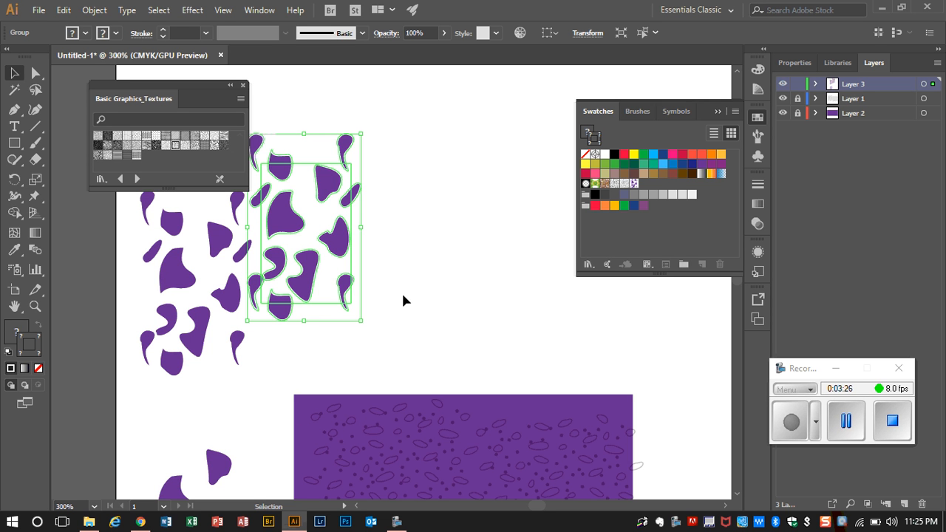
# Create a new layer directly below Layer 3 and draw a large purple rectangle on it behind both pattern tiles
pyautogui.click(904, 503)
pyautogui.moveTo(868, 82); pyautogui.dragTo(873, 102)
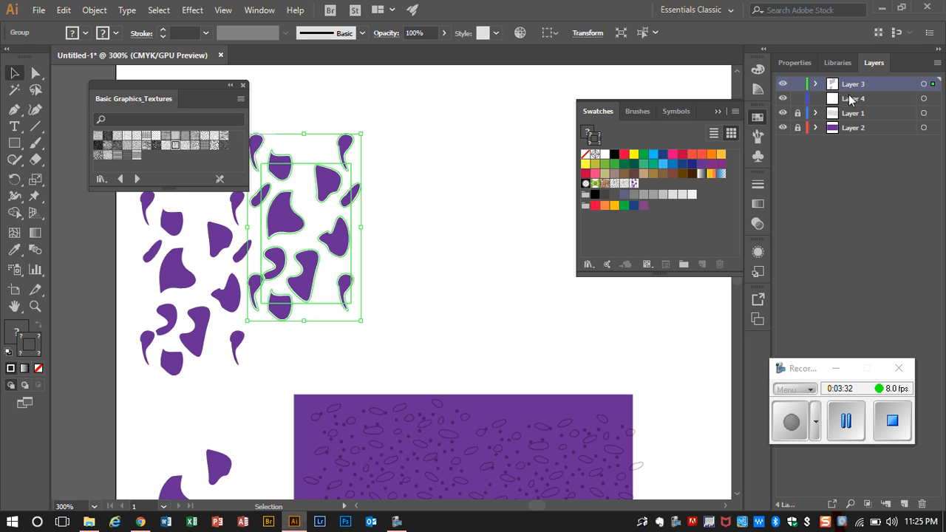
pyautogui.click(850, 100)
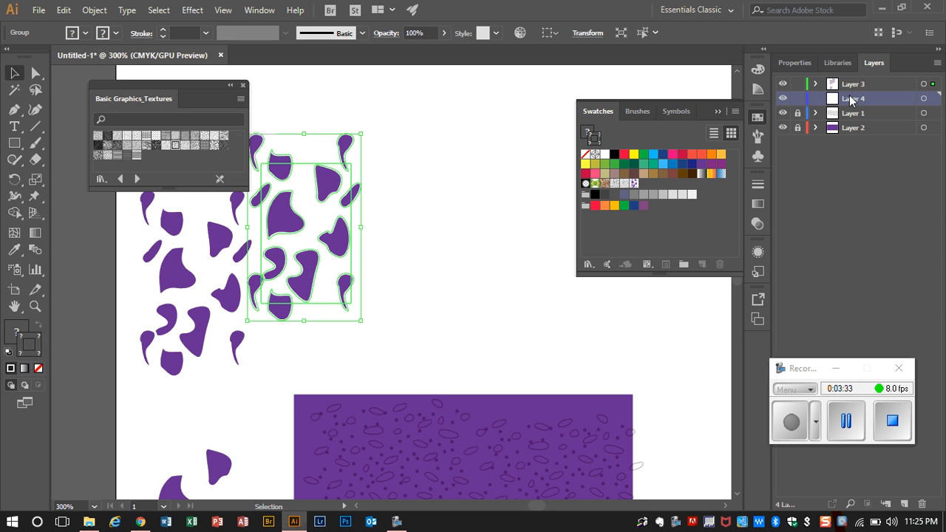
pyautogui.click(14, 143)
pyautogui.moveTo(384, 111); pyautogui.dragTo(103, 383)
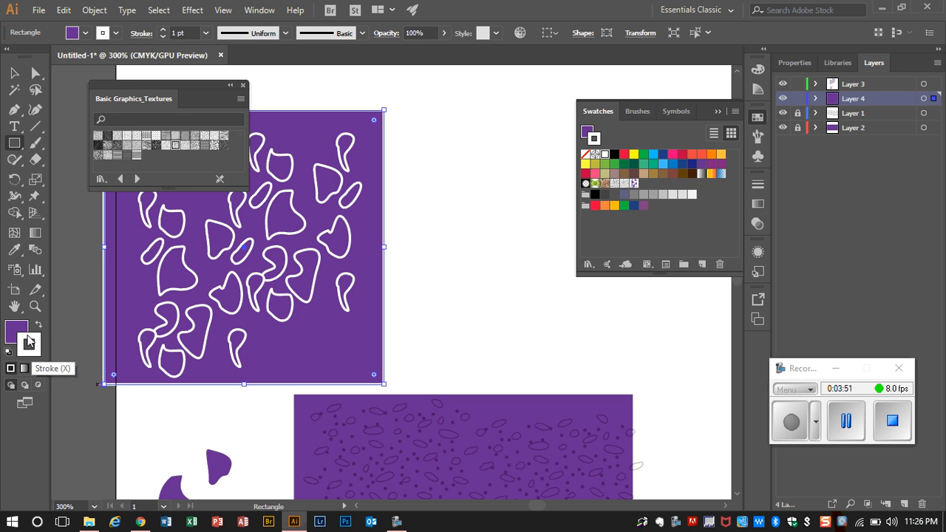
# Remove the white stroke from both pattern tiles on the large purple rectangle and deselect them
pyautogui.click(14, 74)
pyautogui.click(231, 314)
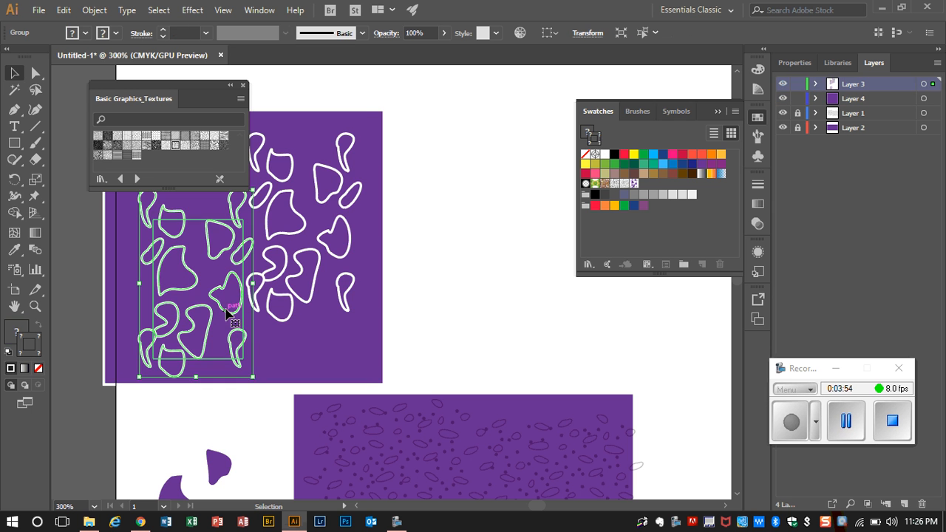
pyautogui.keyDown('shift'); pyautogui.click(289, 317); pyautogui.keyUp('shift')
pyautogui.click(38, 371)
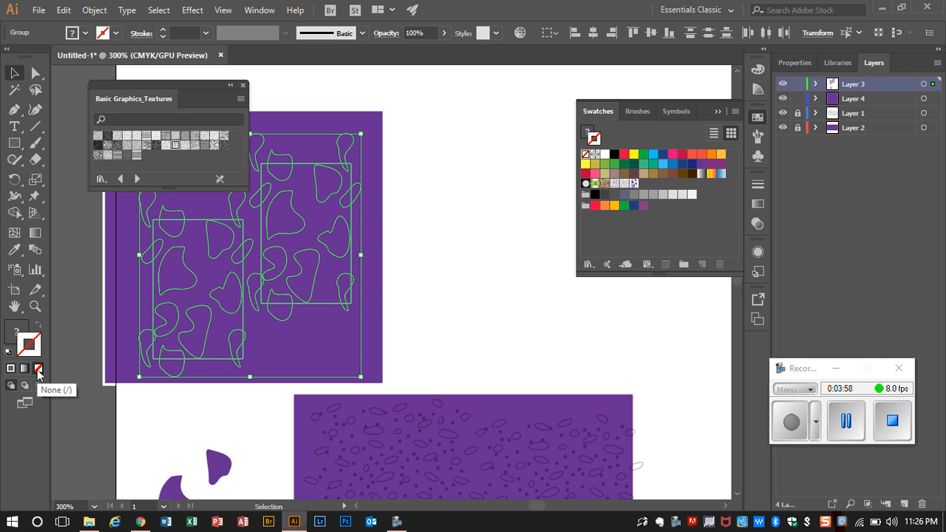
pyautogui.click(411, 279)
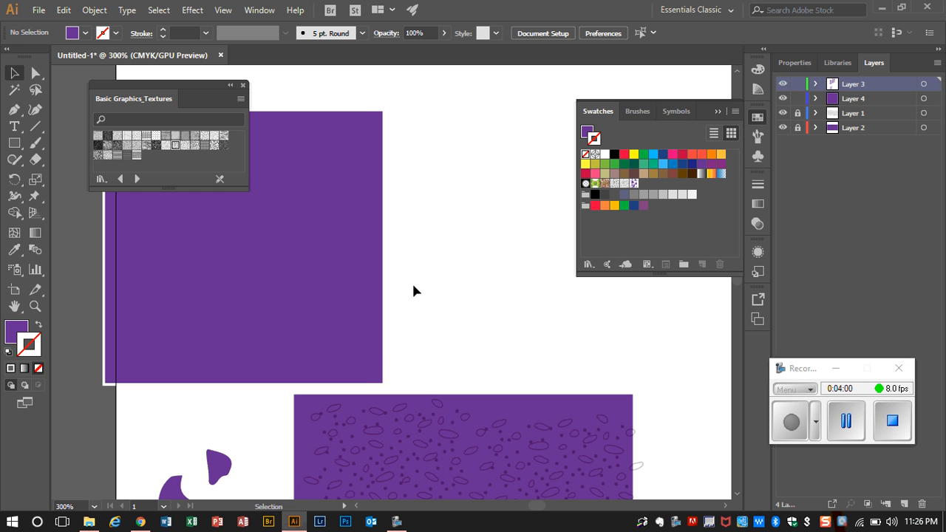
# Change the fill of the large rectangle behind the pattern tiles to teal, 2E8E8E
pyautogui.click(364, 357)
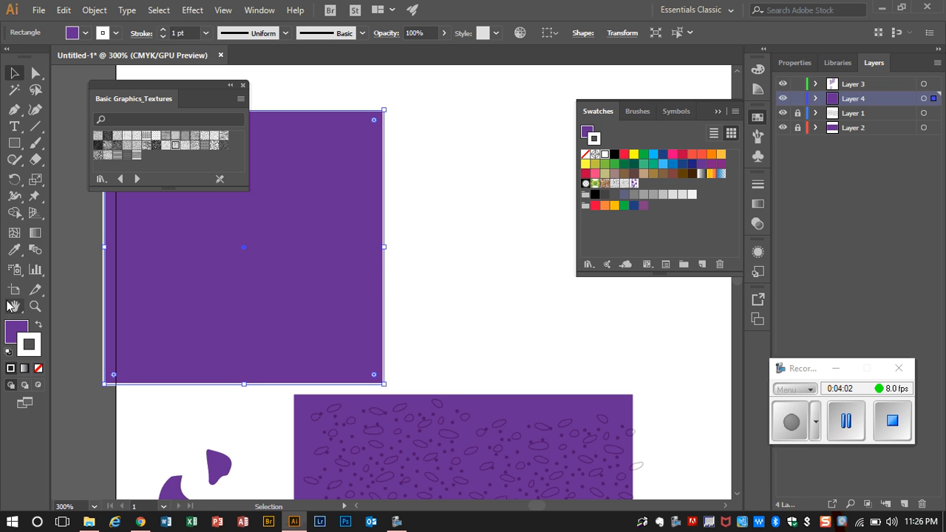
pyautogui.doubleClick(12, 331)
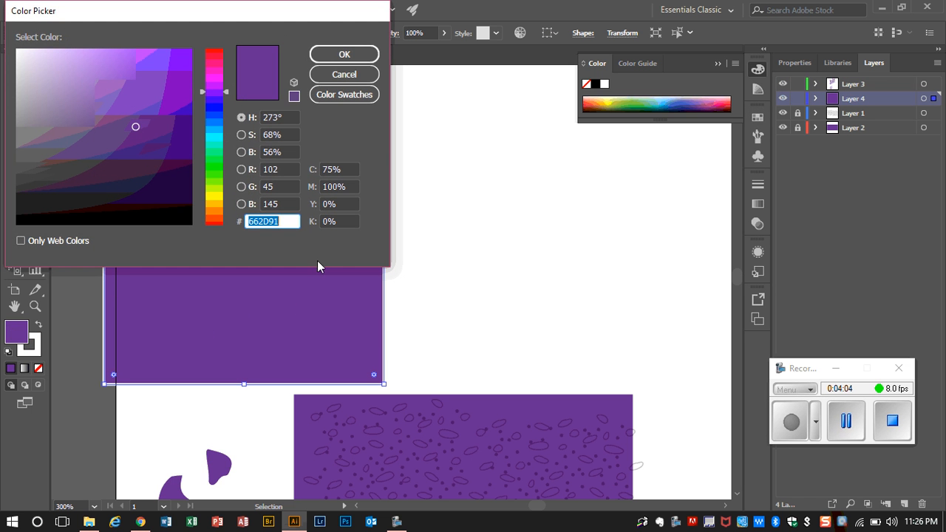
pyautogui.click(214, 137)
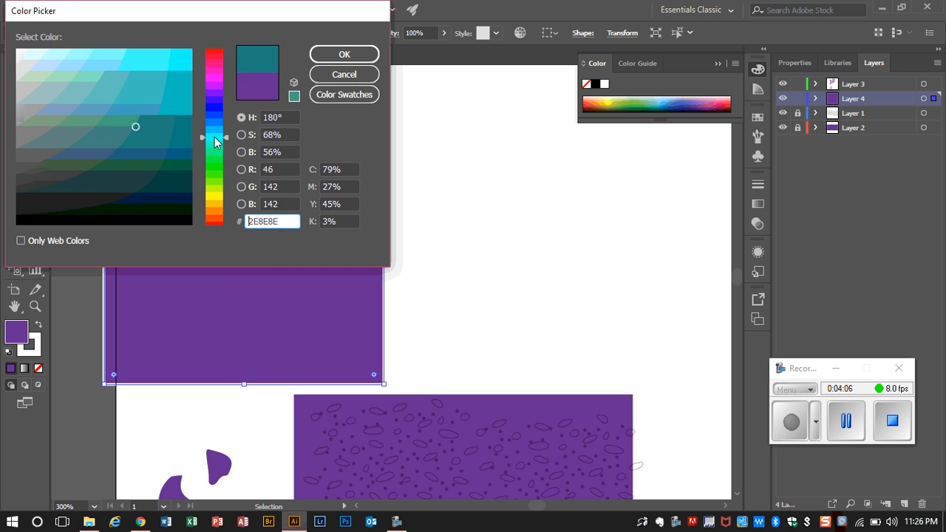
pyautogui.click(345, 54)
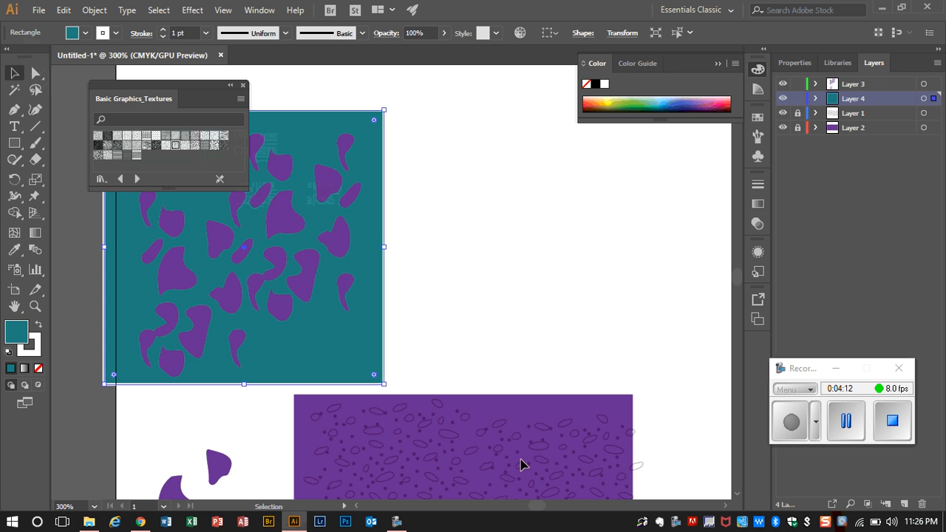
# Try the Darken and Multiply blending modes on both pattern tiles and settle on Color Burn
pyautogui.click(192, 288)
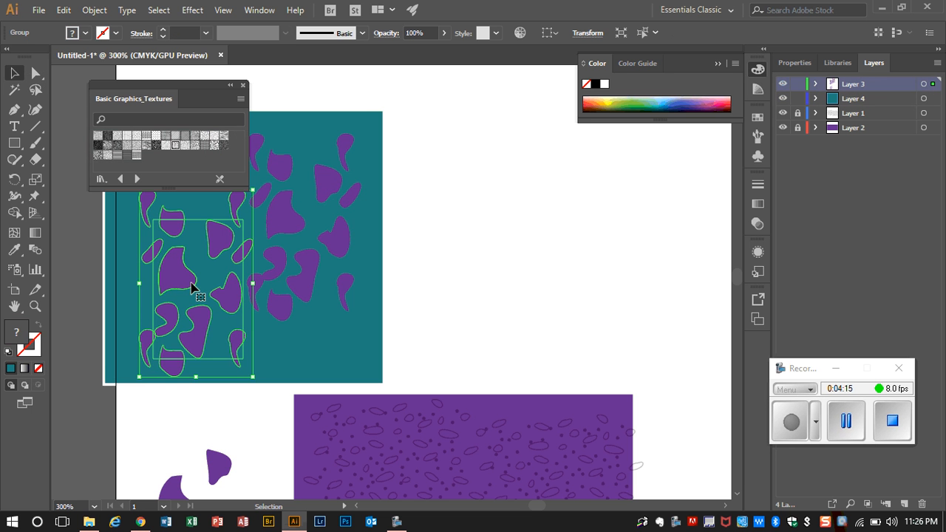
pyautogui.keyDown('shift'); pyautogui.click(294, 231); pyautogui.keyUp('shift')
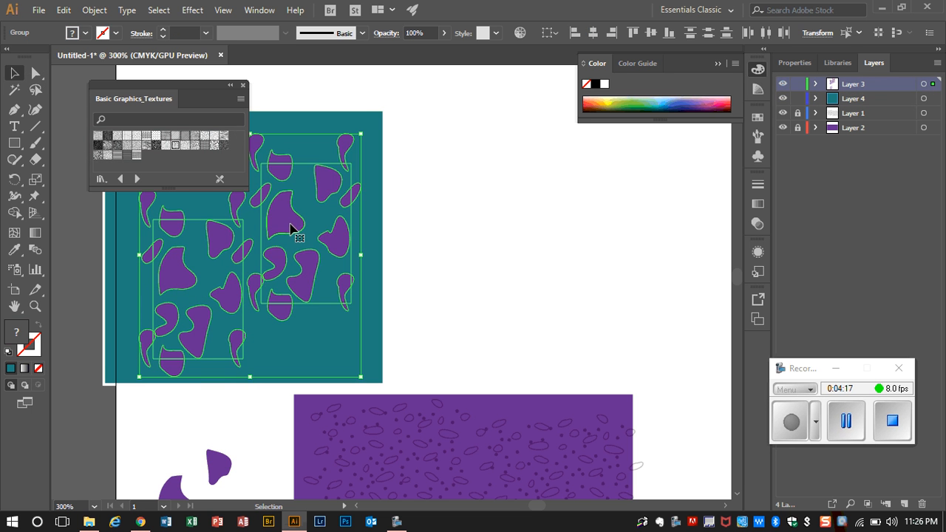
pyautogui.click(757, 223)
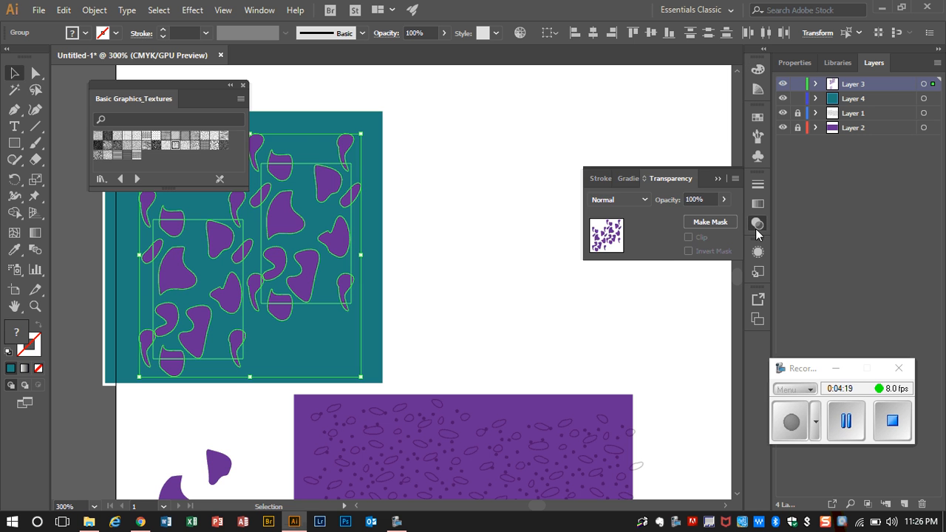
pyautogui.click(647, 200)
pyautogui.click(644, 229)
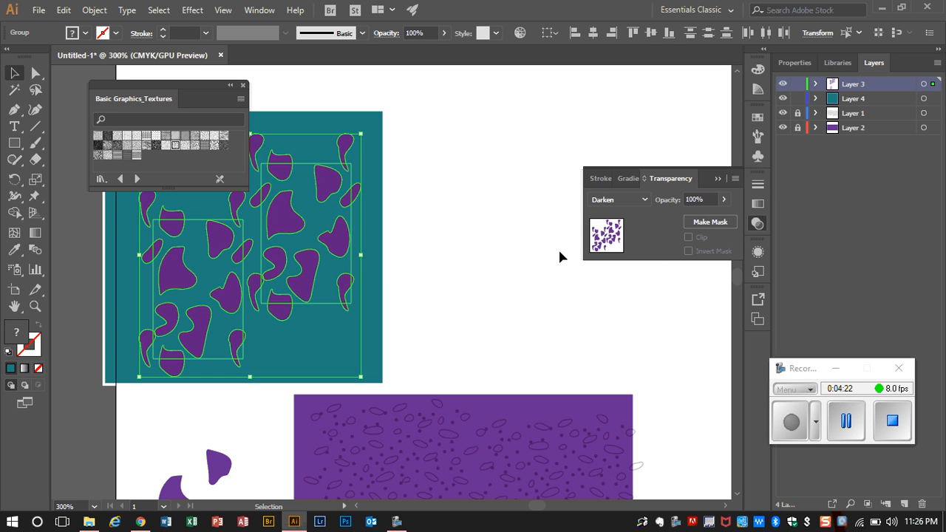
pyautogui.press('Down')
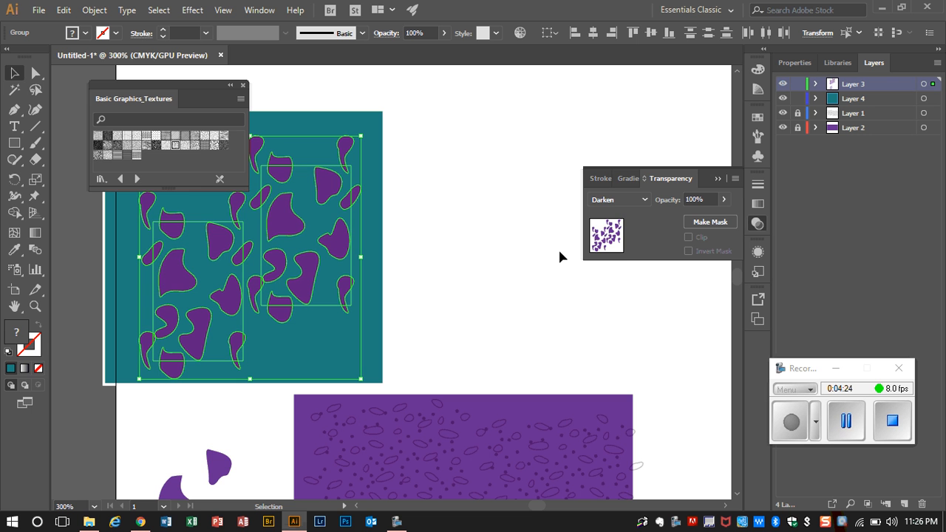
pyautogui.click(633, 200)
pyautogui.click(633, 245)
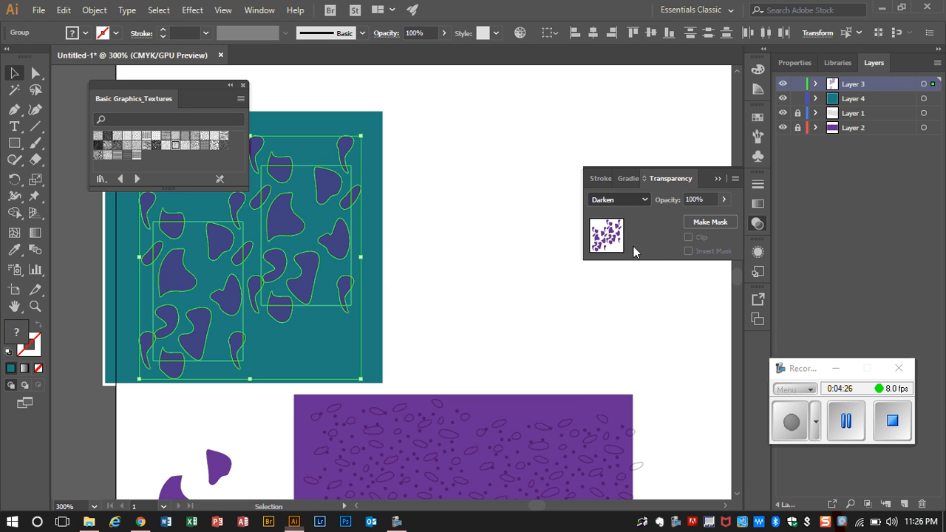
pyautogui.click(644, 201)
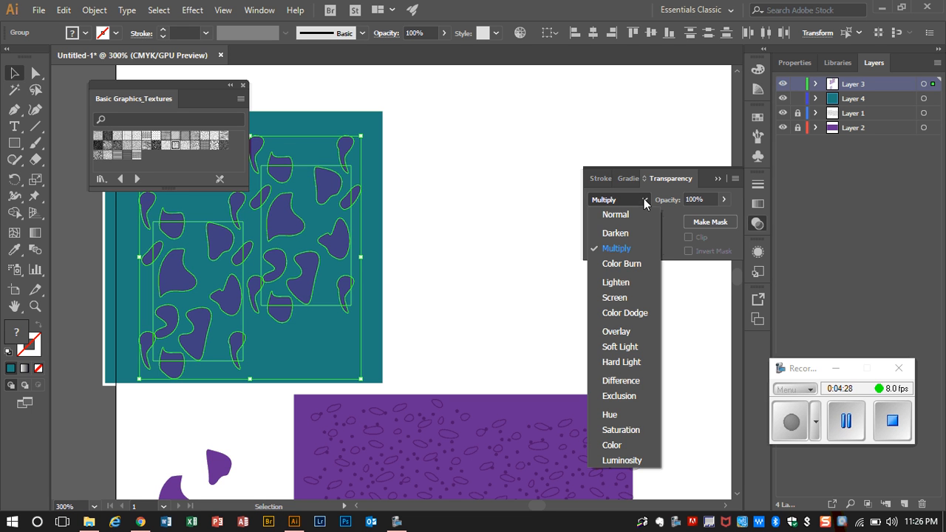
pyautogui.click(637, 263)
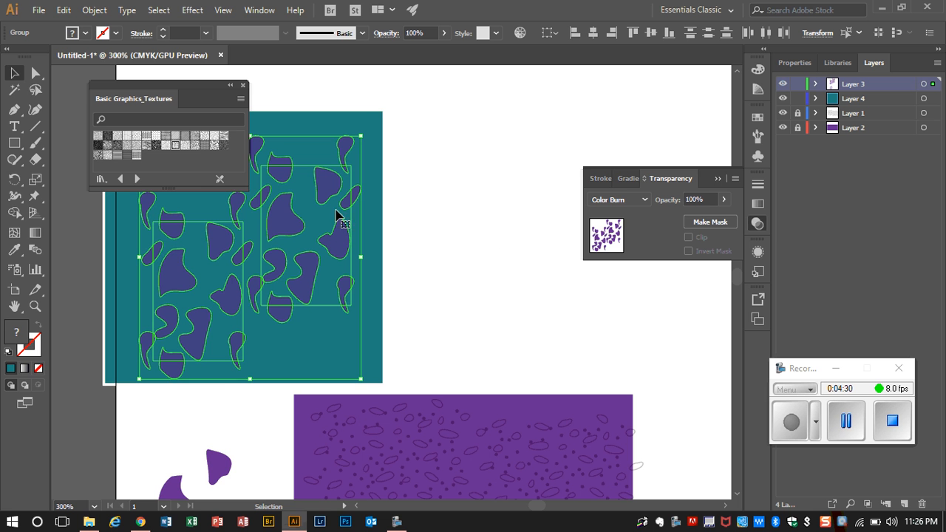
# Reduce the opacity of both pattern tiles to 42% and deselect them
pyautogui.click(722, 199)
pyautogui.moveTo(722, 218); pyautogui.dragTo(691, 220)
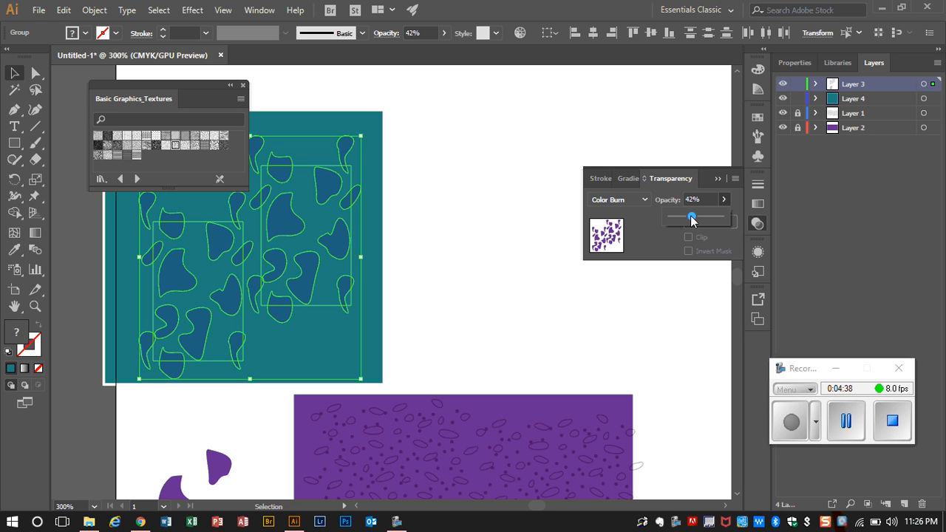
pyautogui.click(476, 235)
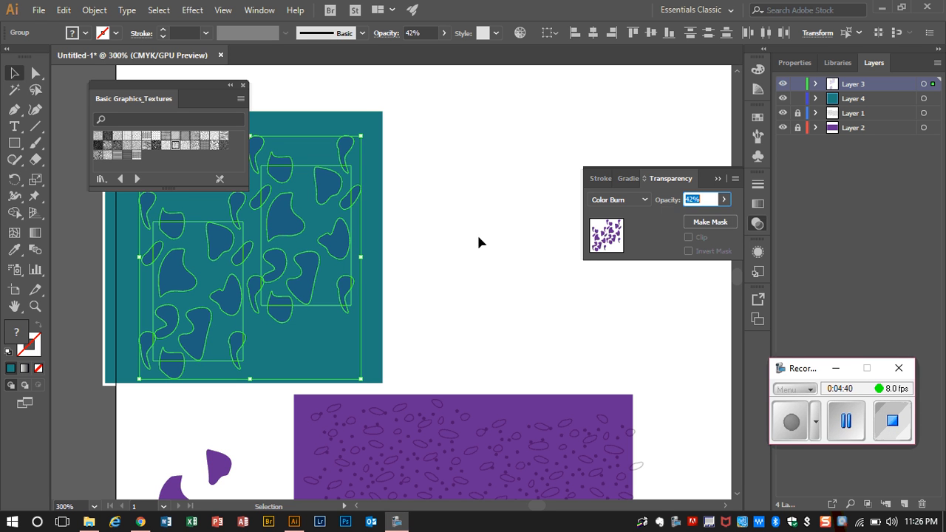
pyautogui.click(475, 235)
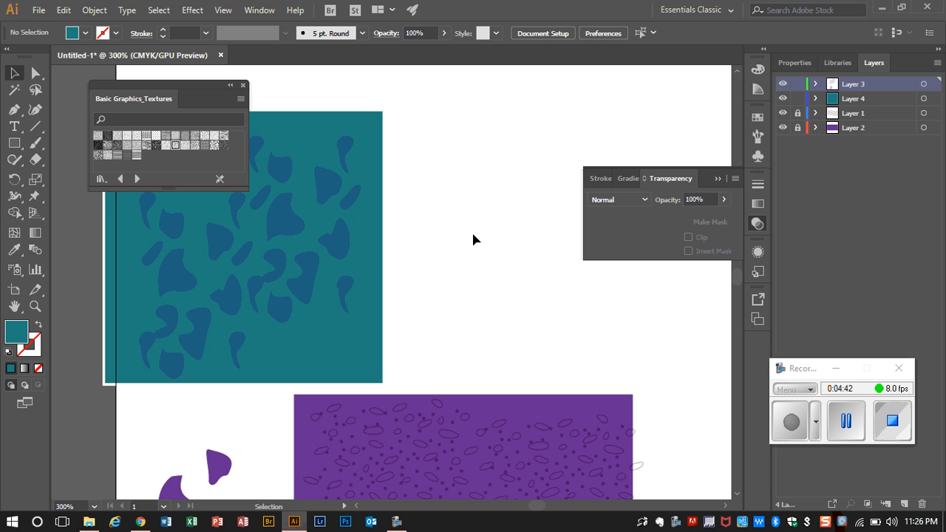